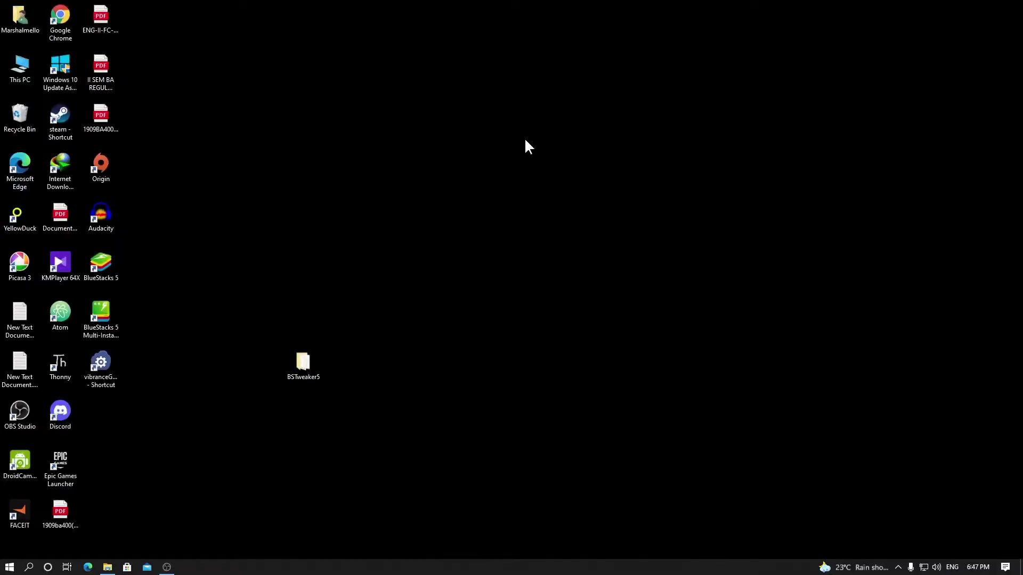
right_click(425, 134)
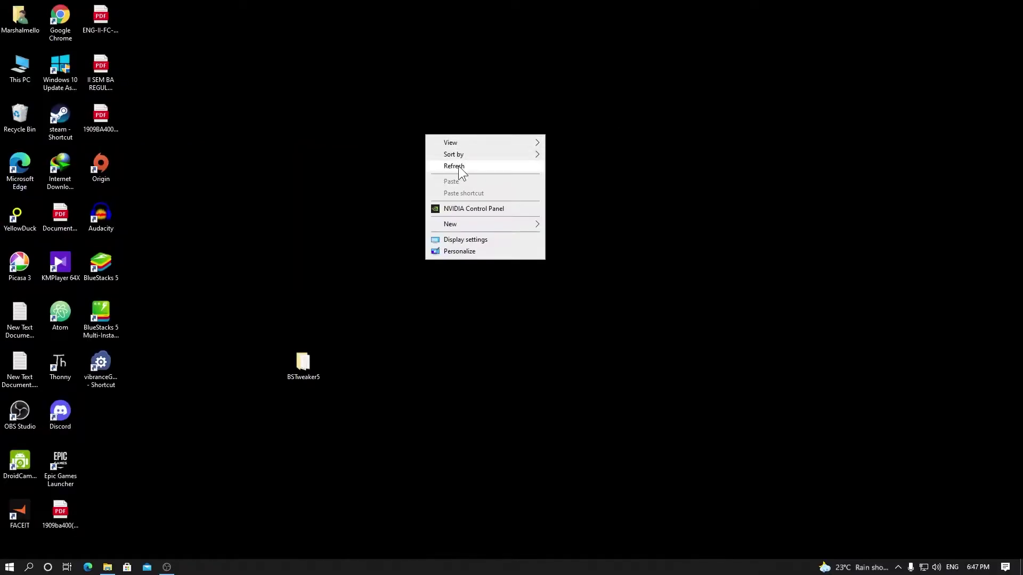
left_click(459, 167)
right_click(426, 154)
left_click(454, 182)
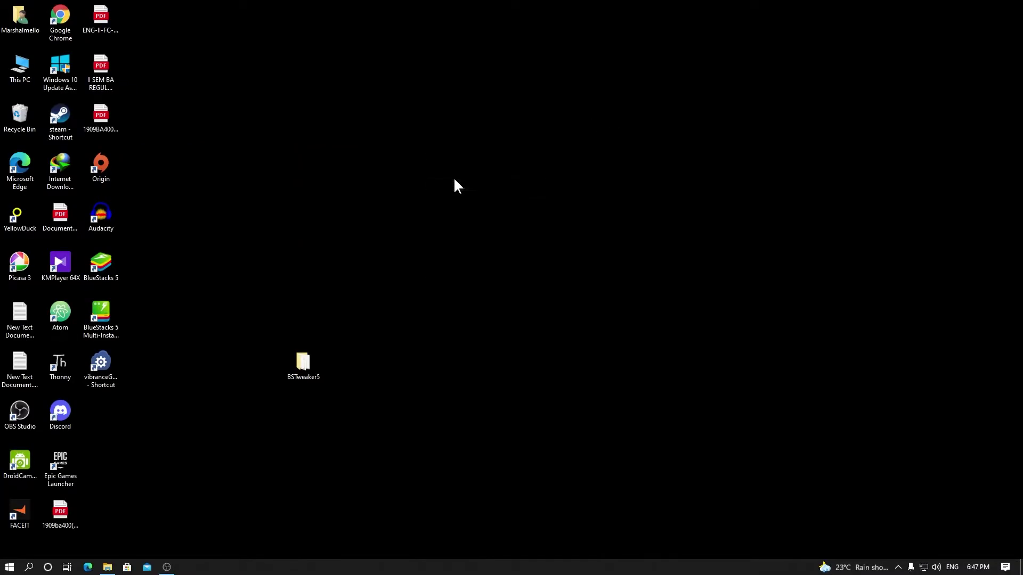
right_click(359, 129)
left_click(404, 159)
- Open the BlueStacks_nxt folder inside the bluestack folder on the Files (D:) drive
double_click(30, 66)
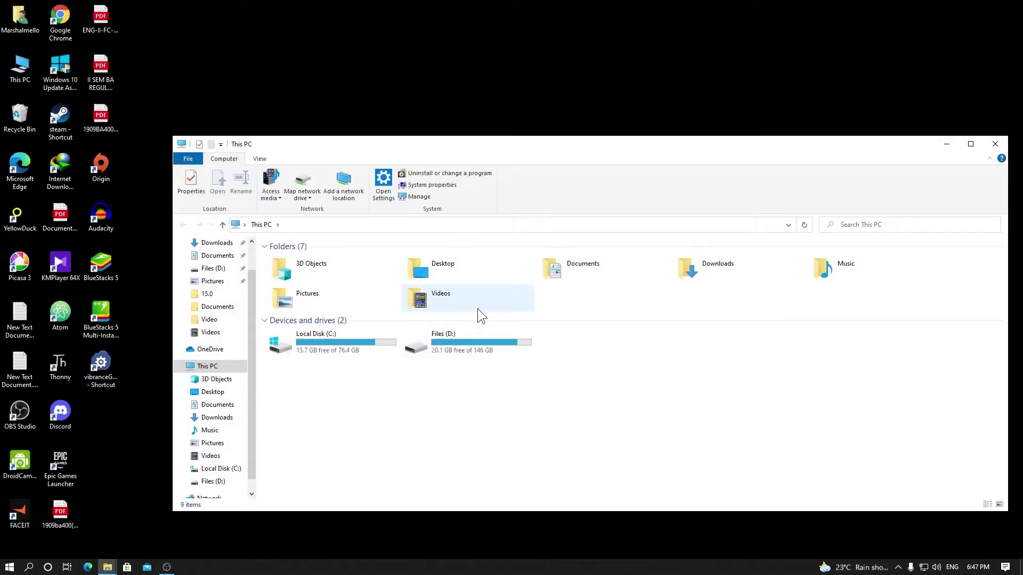
double_click(471, 338)
double_click(345, 259)
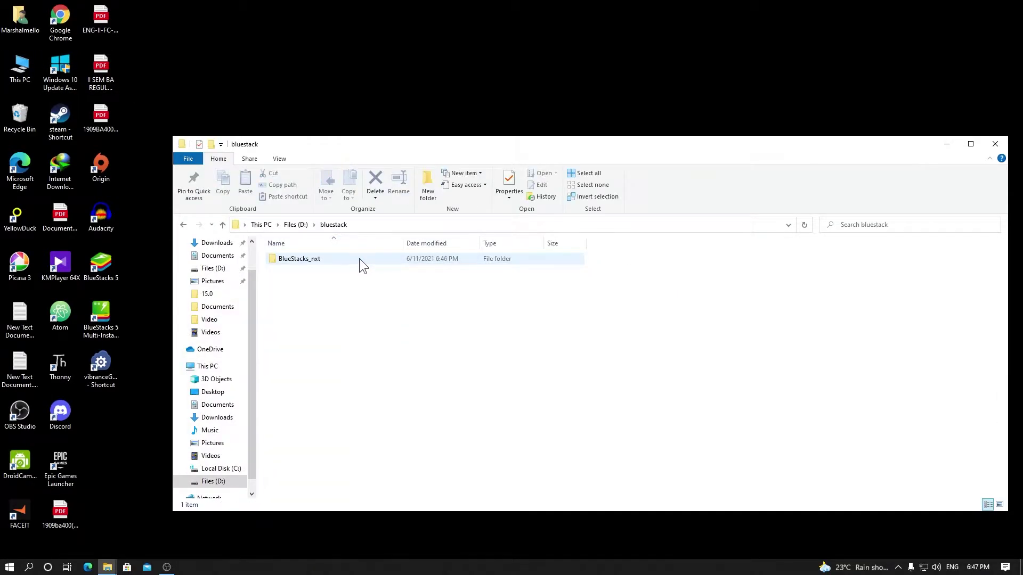
double_click(344, 259)
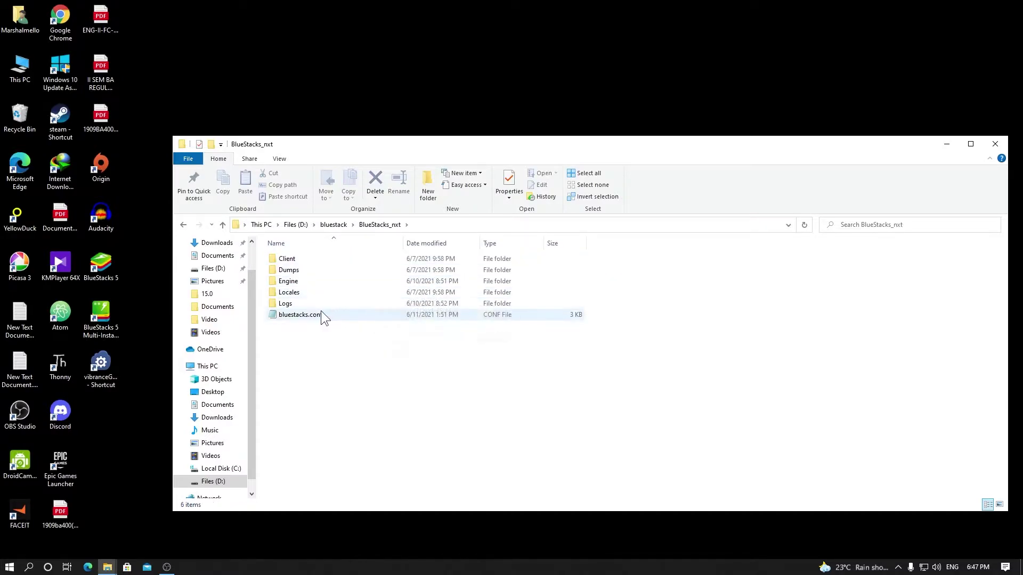
right_click(338, 333)
left_click(377, 369)
right_click(326, 340)
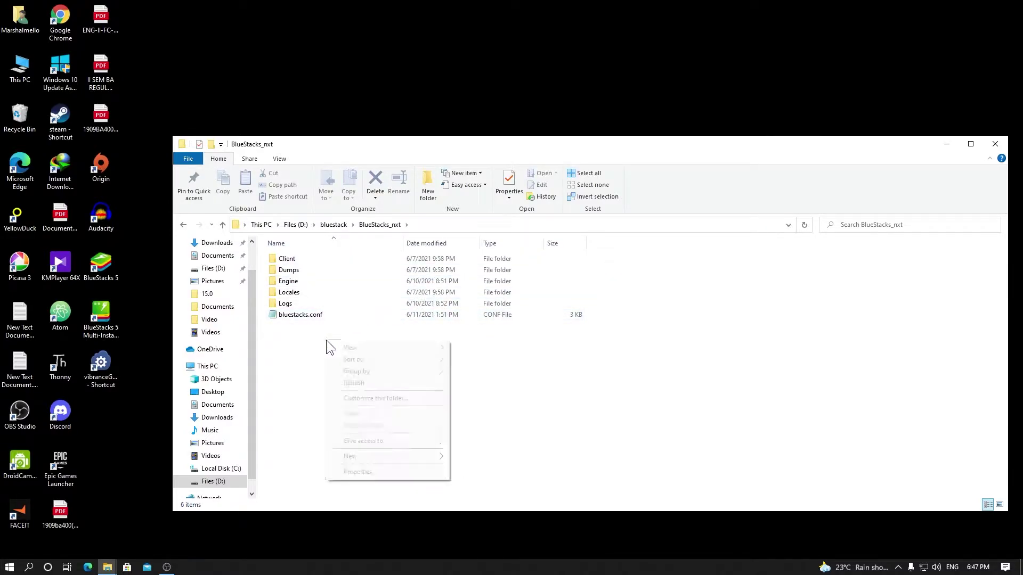
left_click(363, 383)
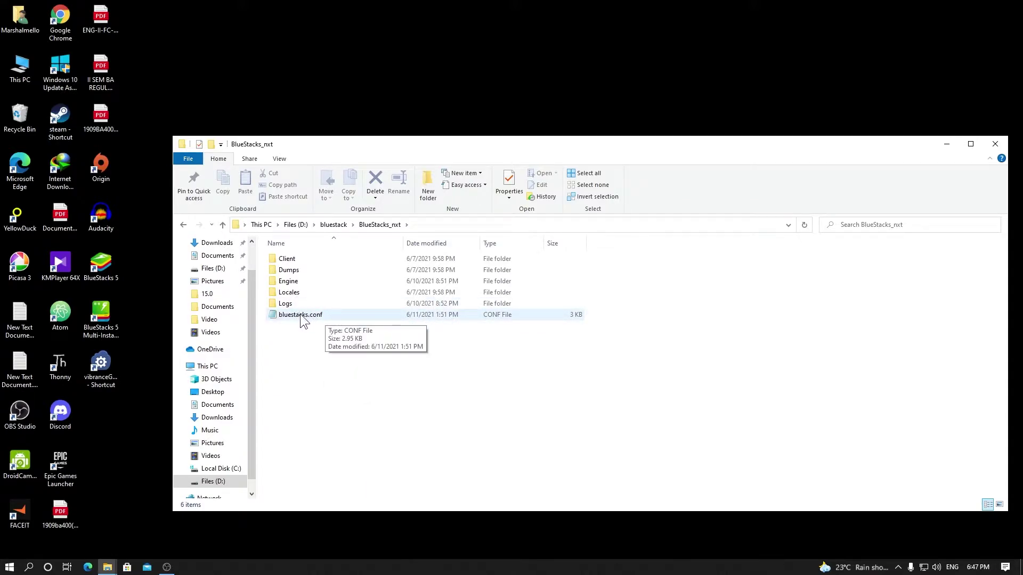
left_click(183, 224)
double_click(308, 257)
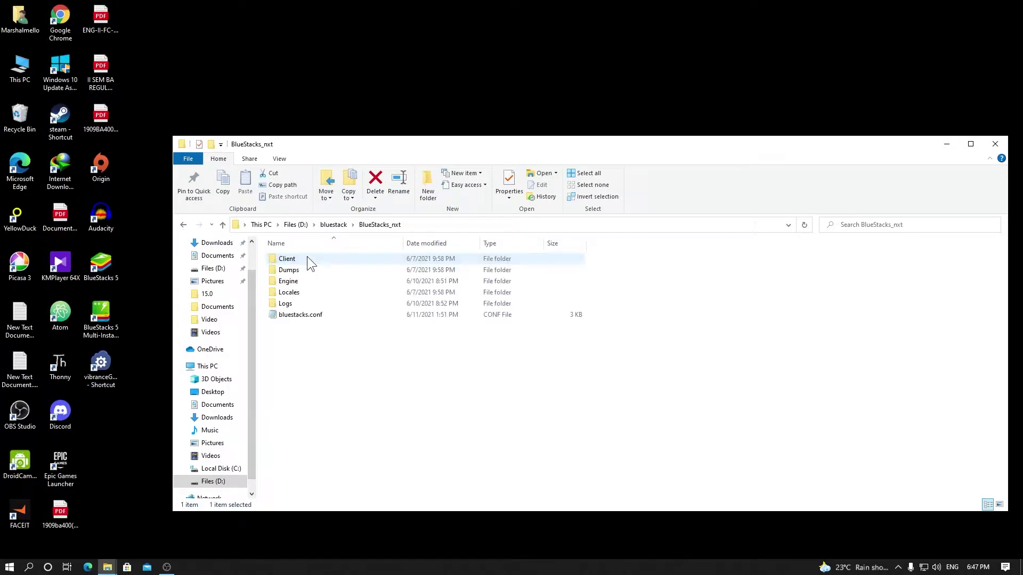
- Open bluestacks.conf with Notepad and make Notepad the default app for .conf files
right_click(301, 314)
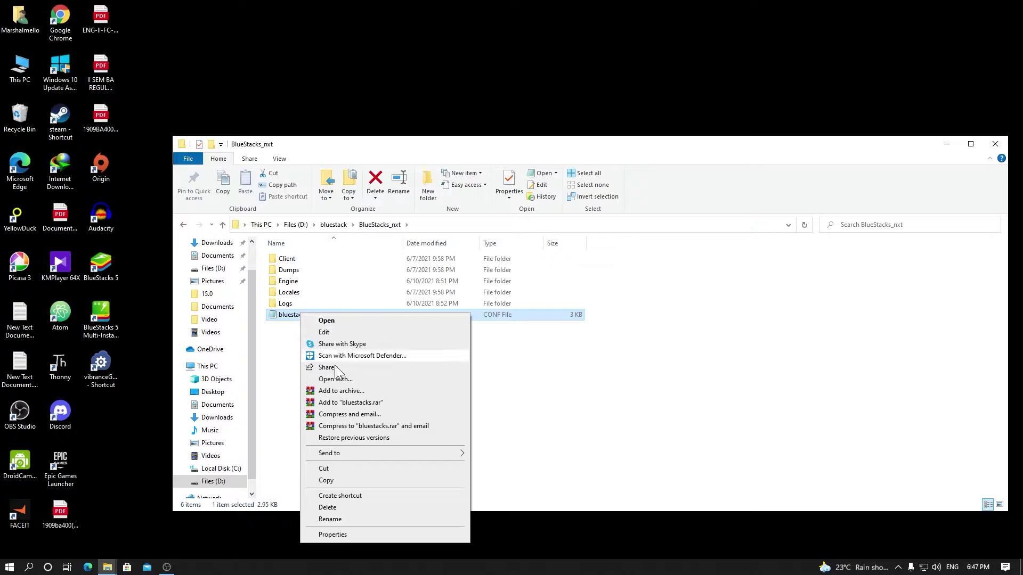
left_click(404, 382)
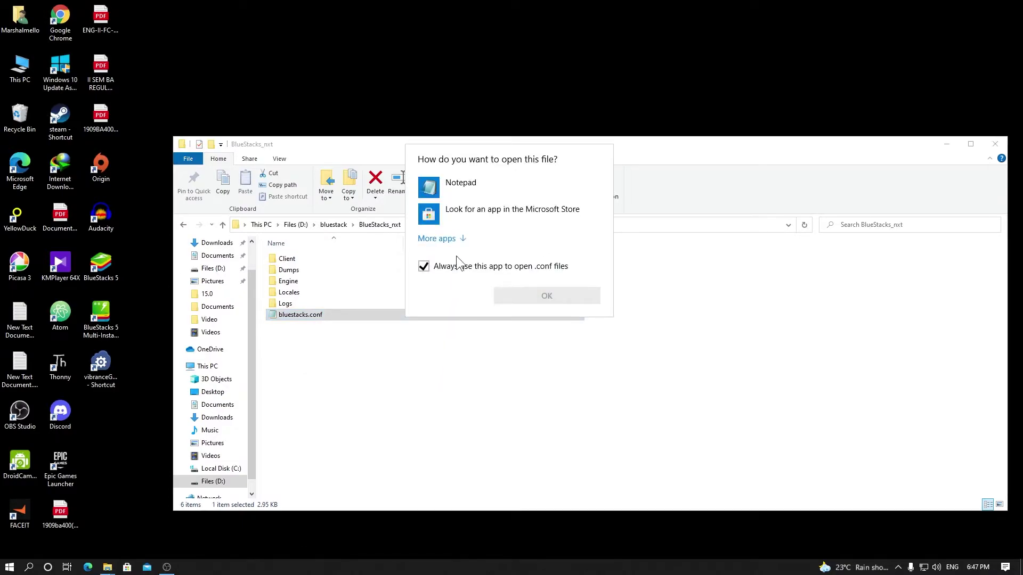
left_click(440, 238)
left_click(463, 186)
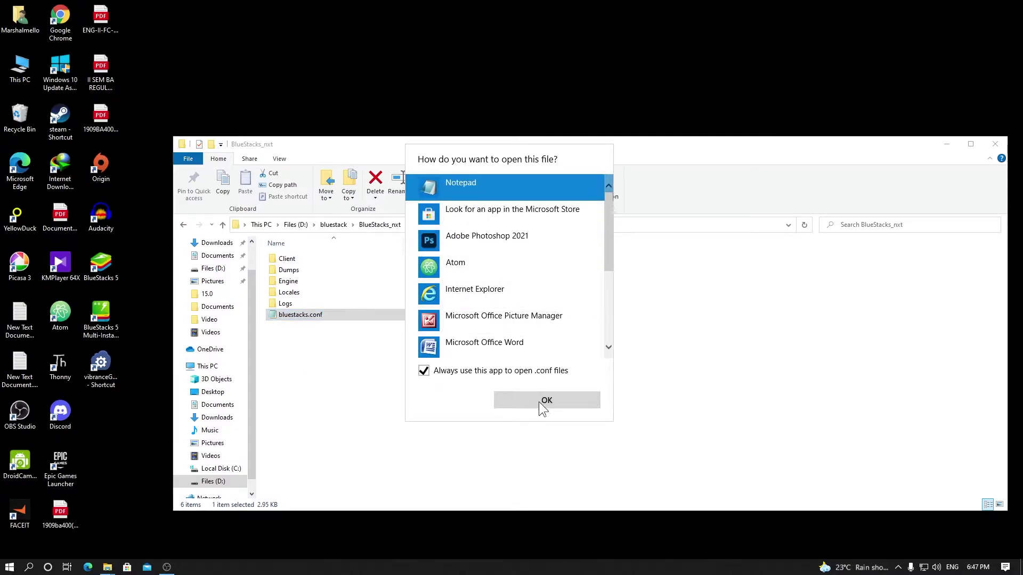
left_click(543, 405)
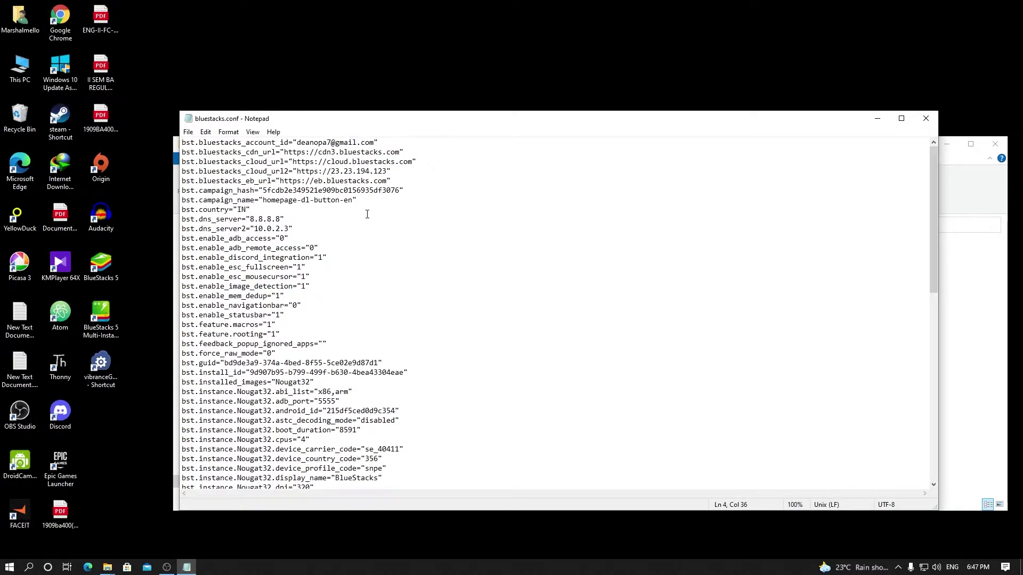
- Search bluestacks.conf for "root", check the bst.feature.rooting and enable_root_access values, and exit the editor
key("ctrl+f")
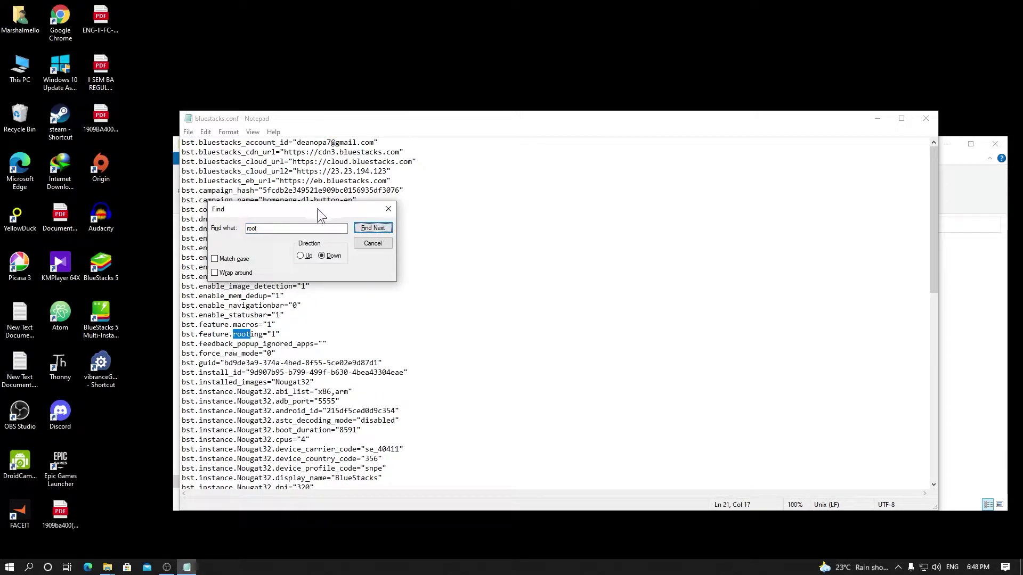
left_click(274, 335)
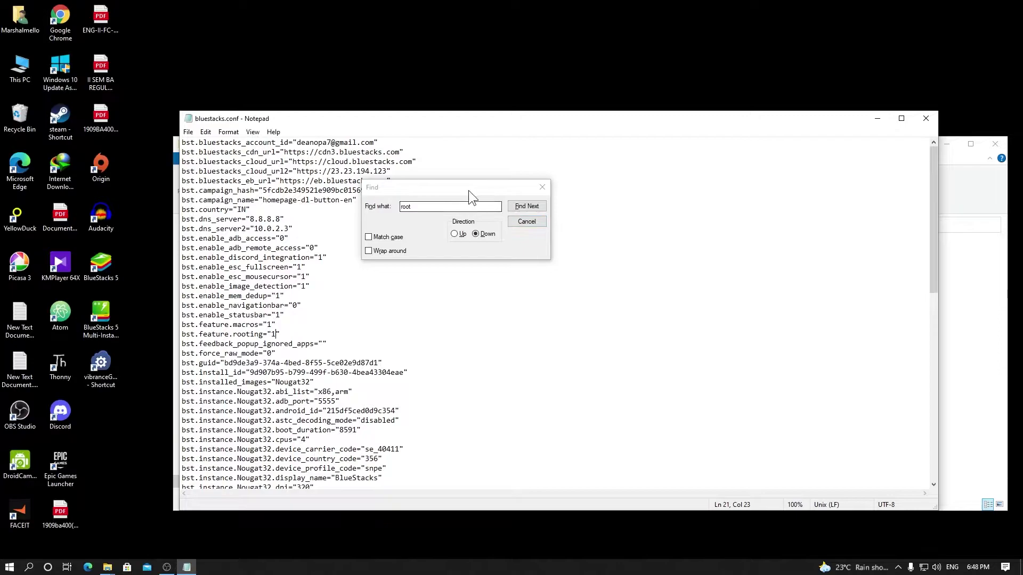
left_click_drag(467, 192, 514, 183)
left_click(573, 198)
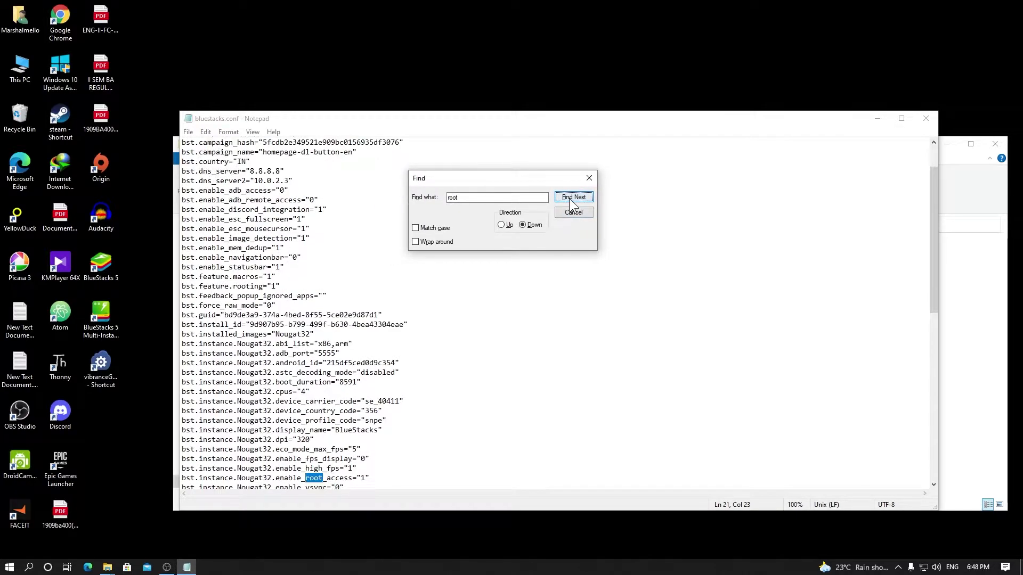
scroll(354, 464, "down", 1)
left_click(363, 450)
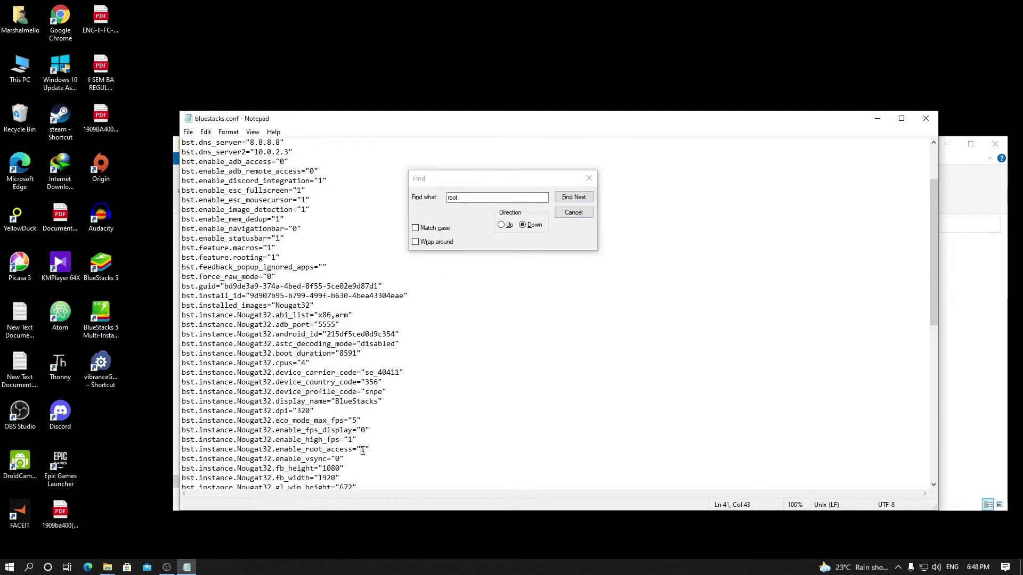
left_click(591, 180)
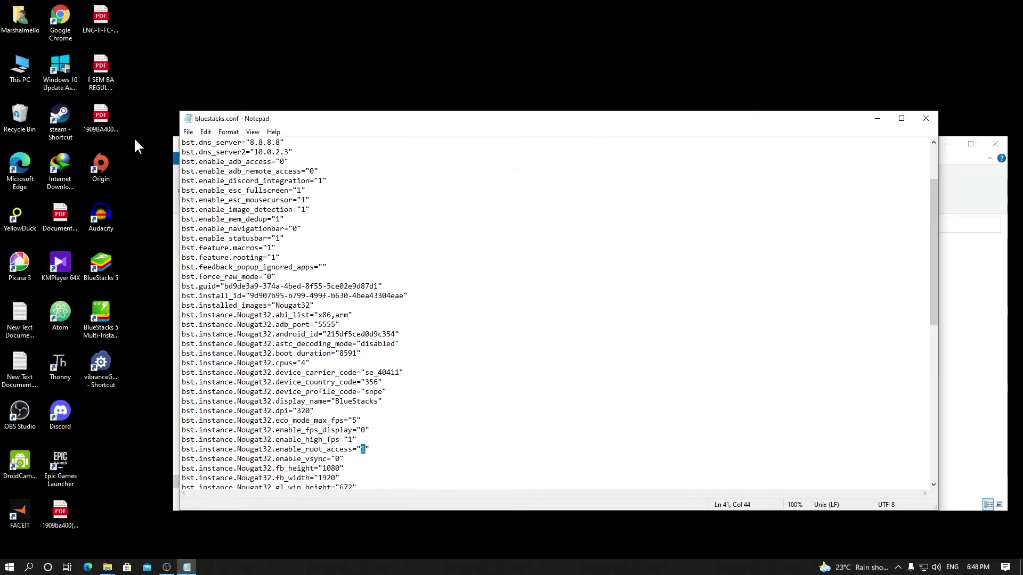
left_click(188, 132)
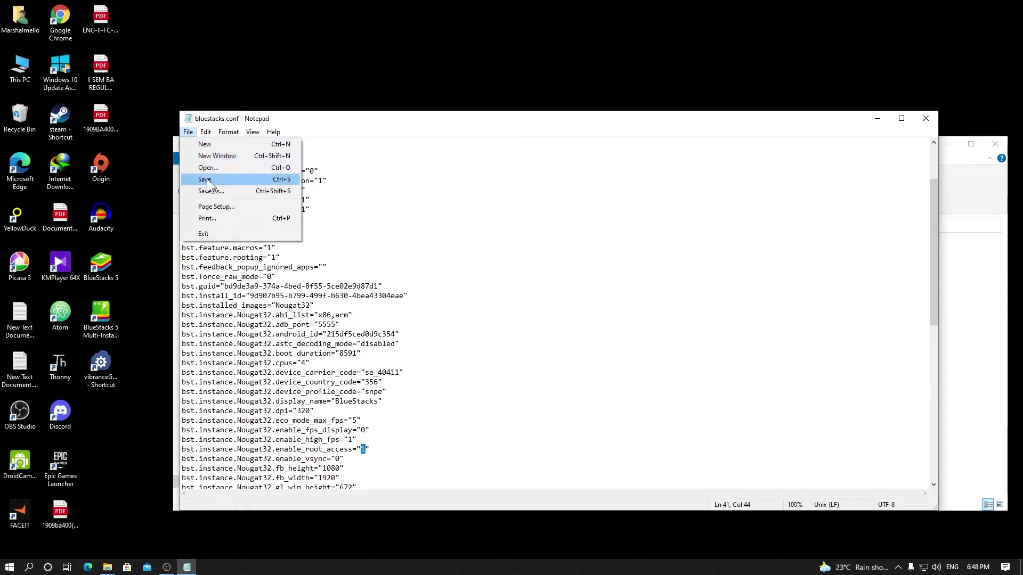
left_click(203, 233)
- Check the Read-only attribute in the properties of bluestacks.conf and close the dialog
right_click(307, 315)
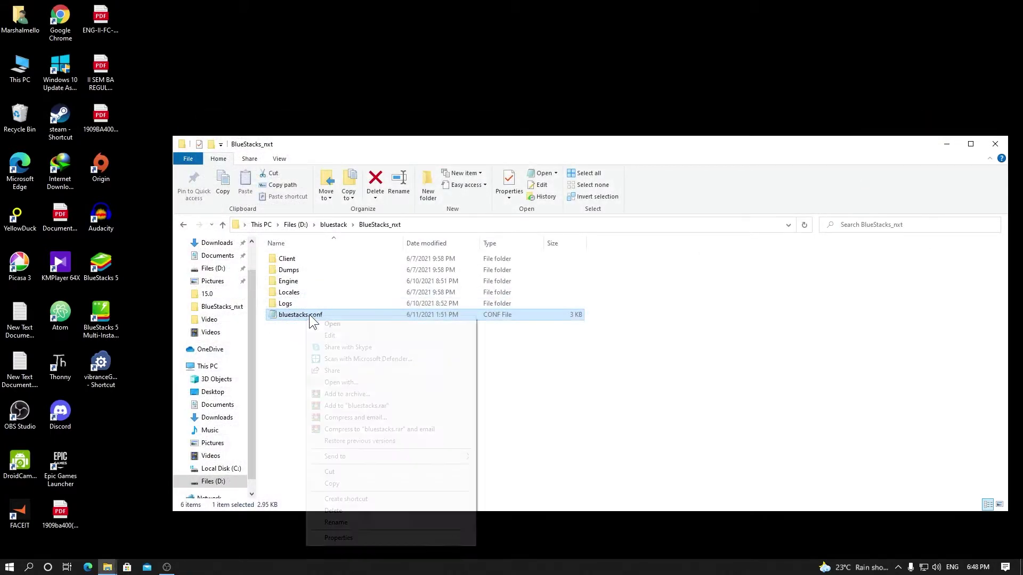
left_click(355, 537)
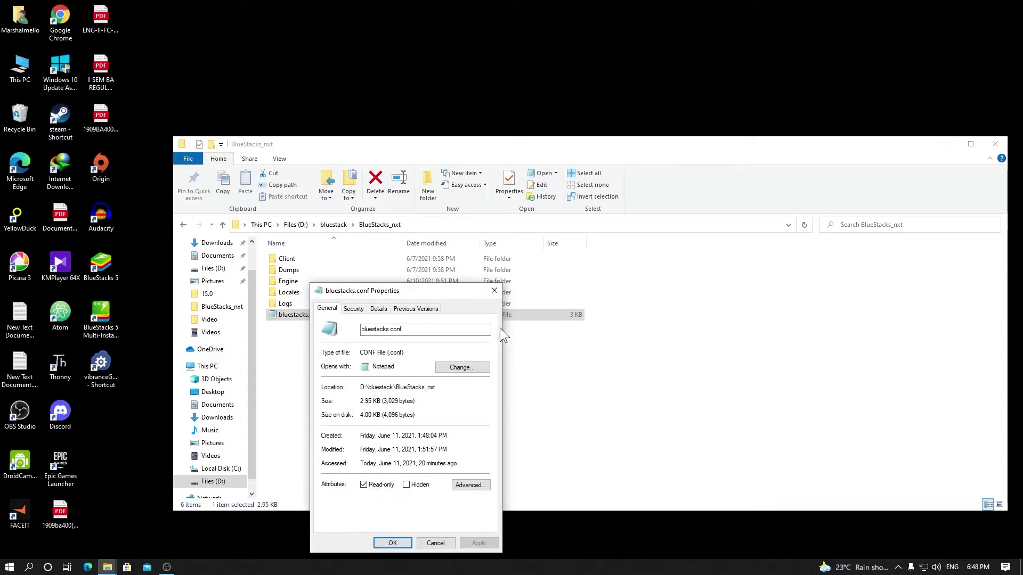
left_click(495, 291)
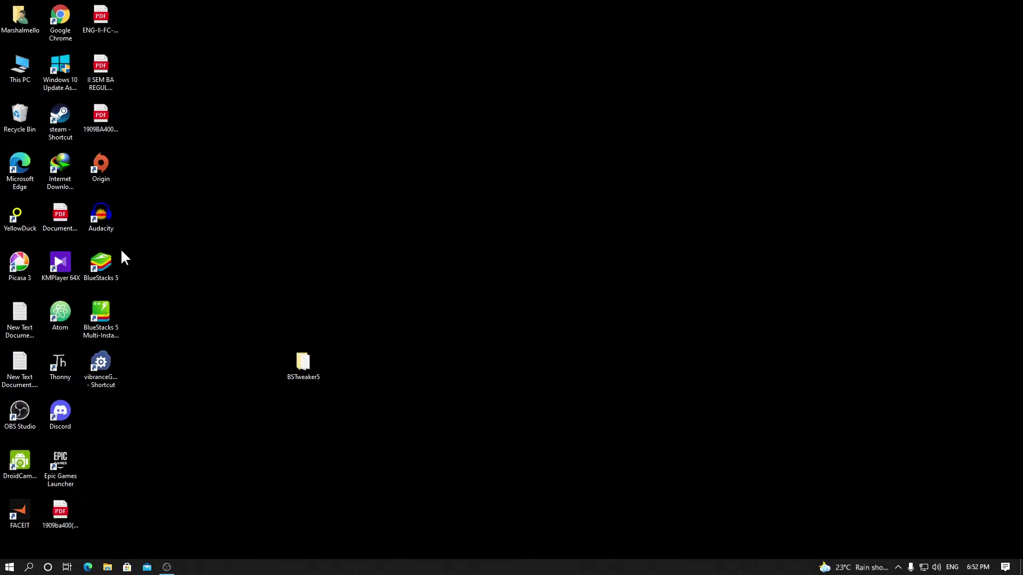
- Launch BlueStacks 5 and search the Play Store for Screen Shift, opening its app page
left_click(103, 264)
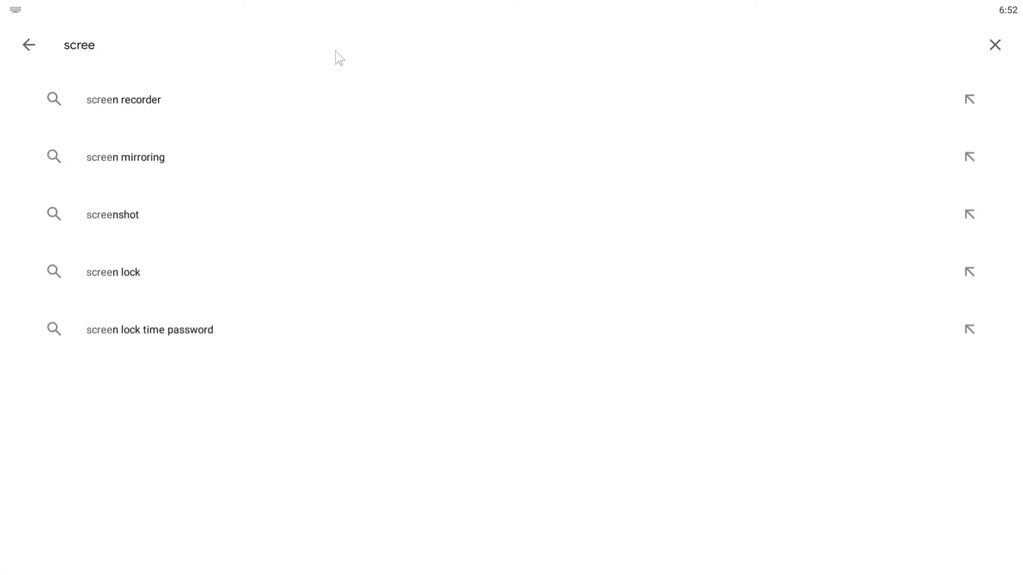
type("n sg")
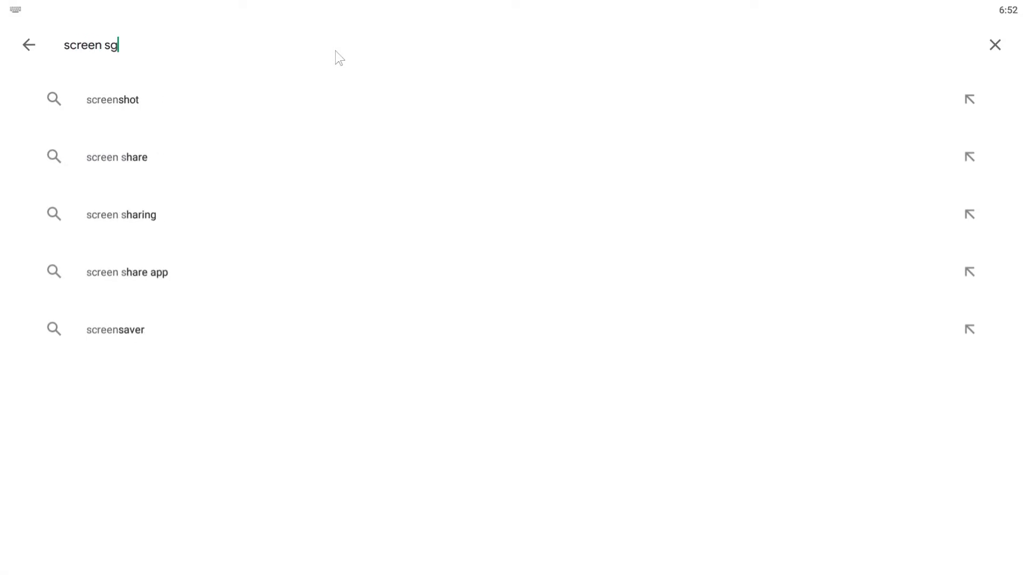
key("BackSpace")
type("hi")
left_click(250, 101)
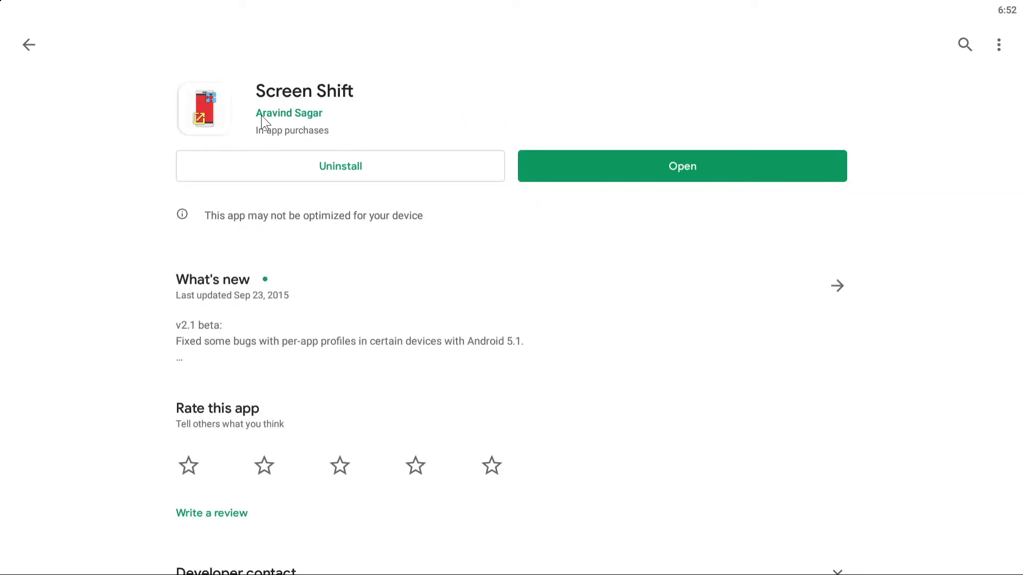
- Check the publisher's page for Screen Shift, return to the app page, and open the installed app
left_click(318, 117)
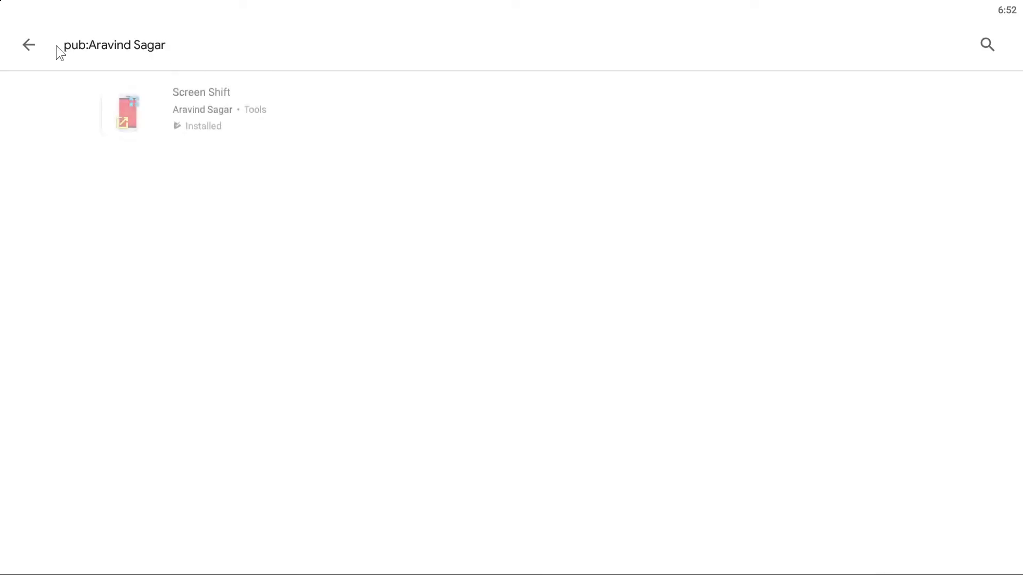
left_click(39, 48)
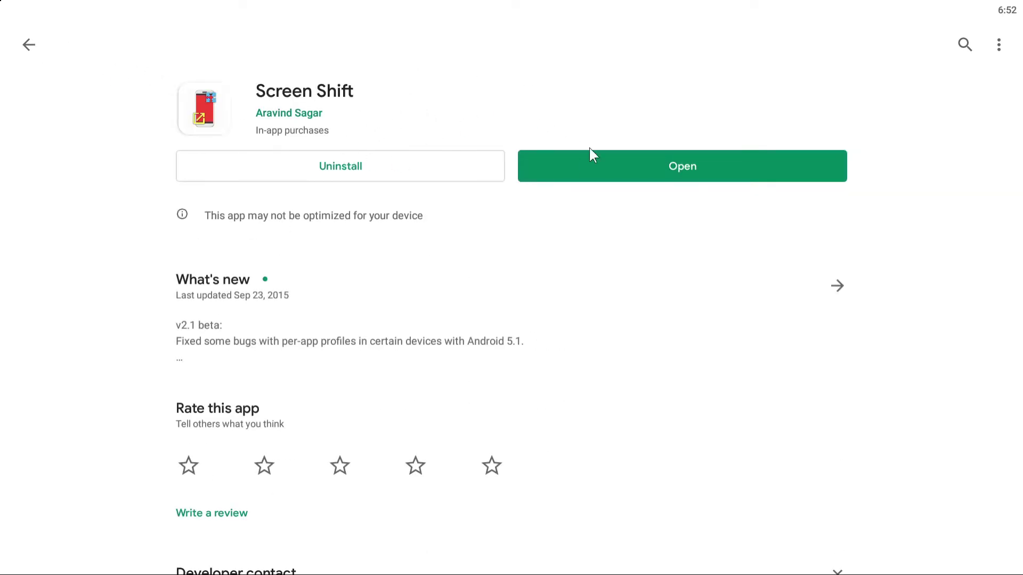
left_click(682, 165)
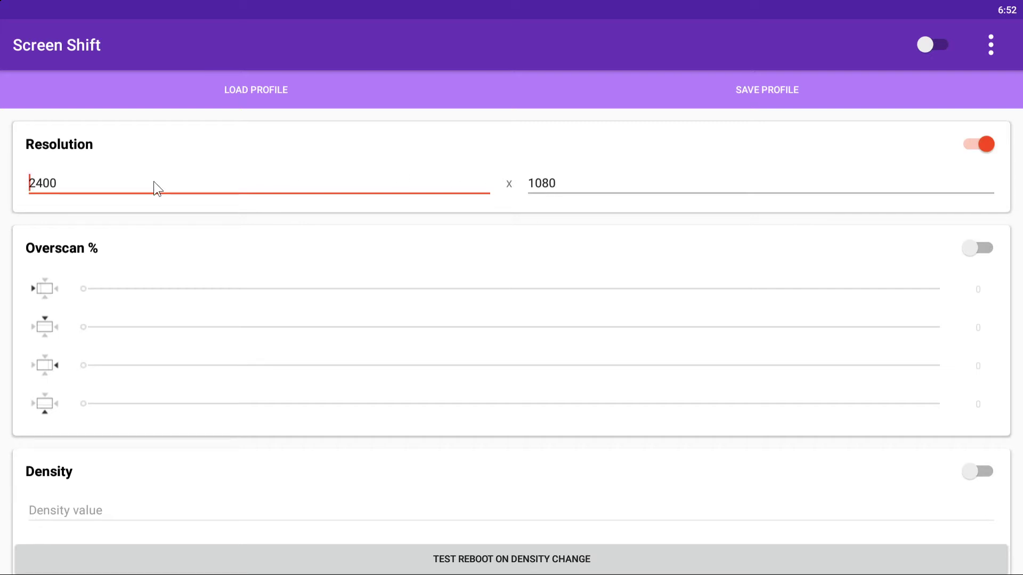
- Keep the Resolution override enabled at 2400 x 1080 and switch Screen Shift on to apply it
left_click(68, 181)
left_click(66, 183)
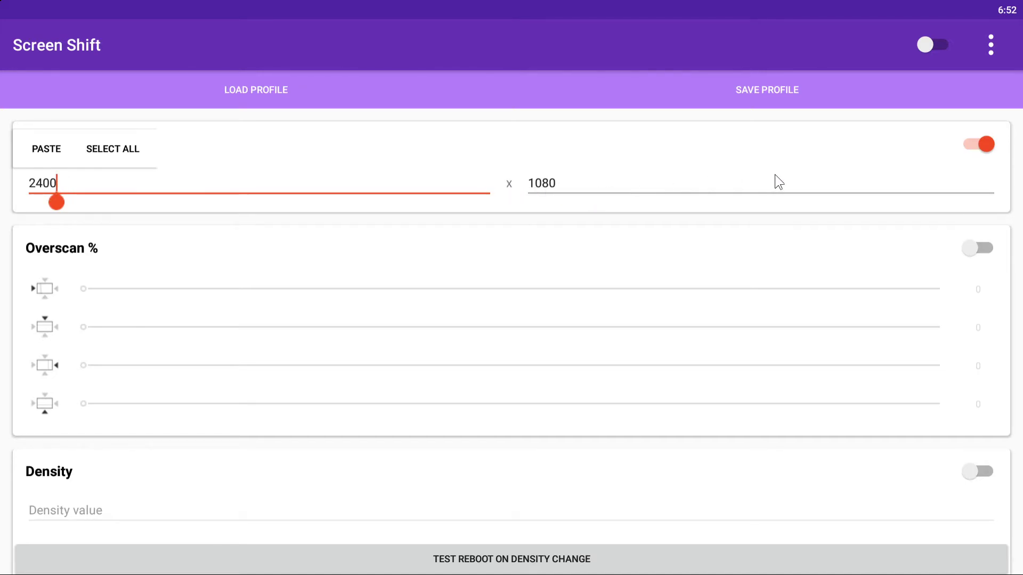
left_click(975, 149)
left_click(975, 149)
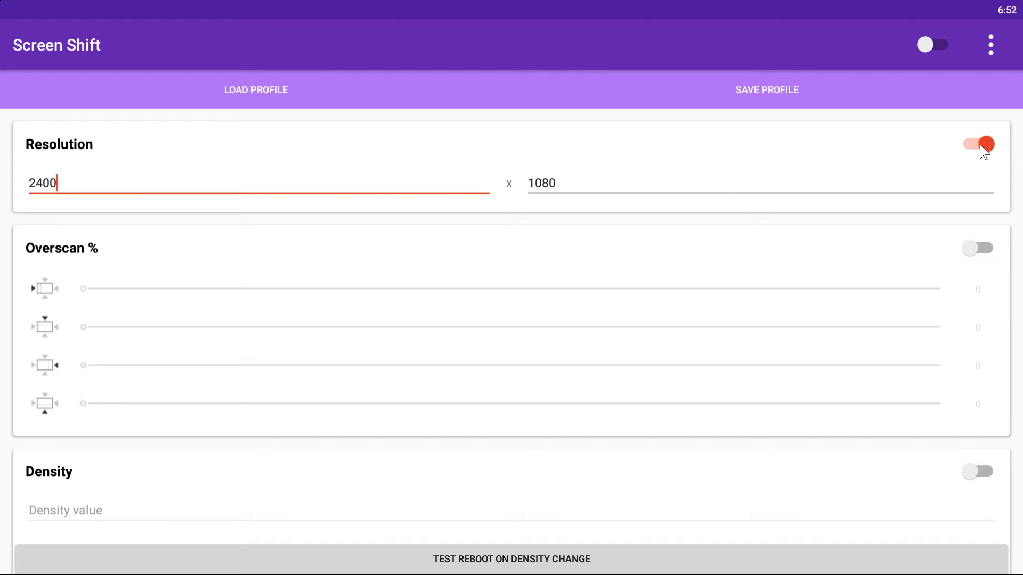
left_click(933, 46)
left_click(814, 307)
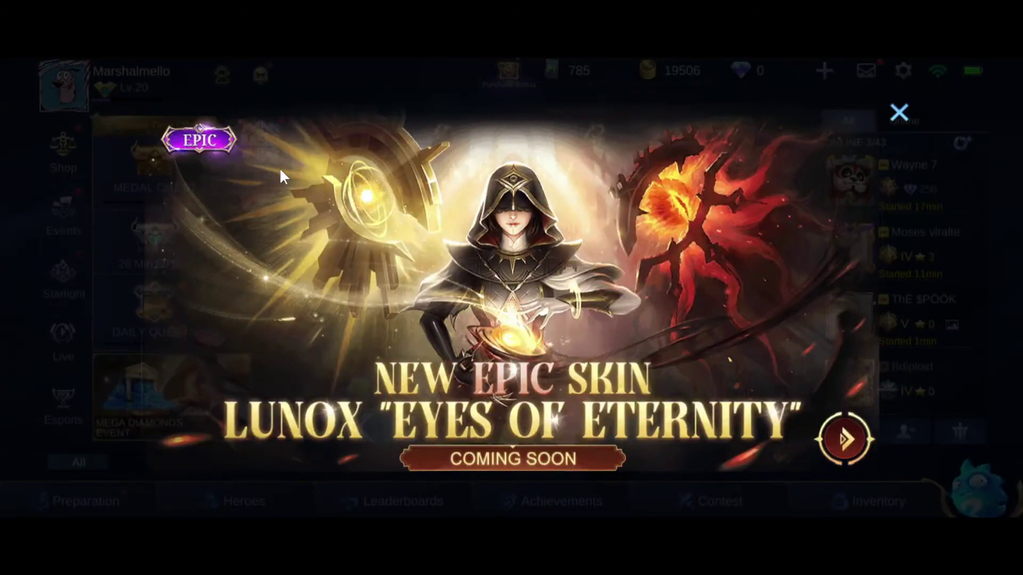
- Close the promotional pop-ups covering the Mobile Legends lobby
left_click(899, 111)
left_click(898, 113)
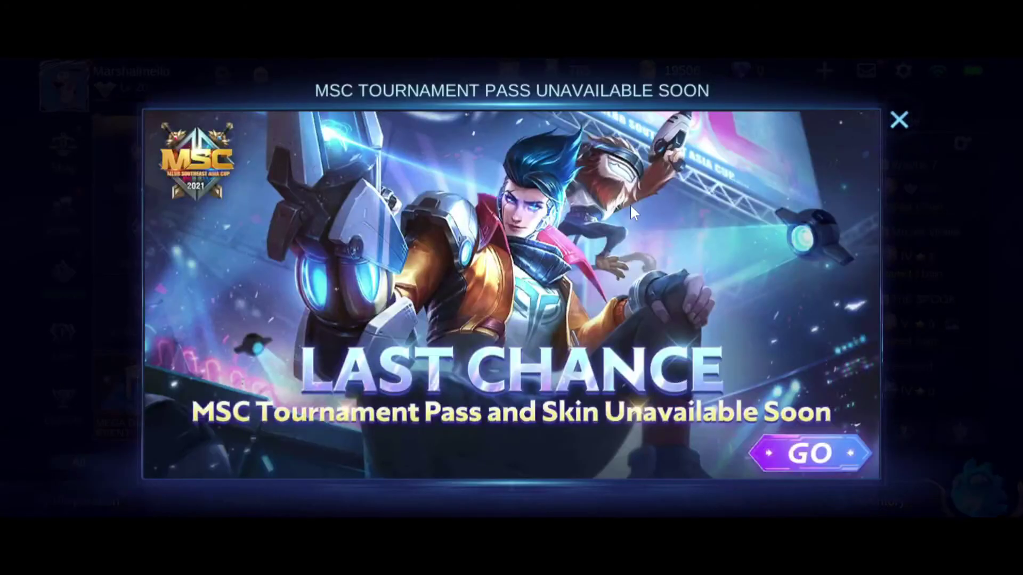
left_click(900, 122)
left_click(897, 114)
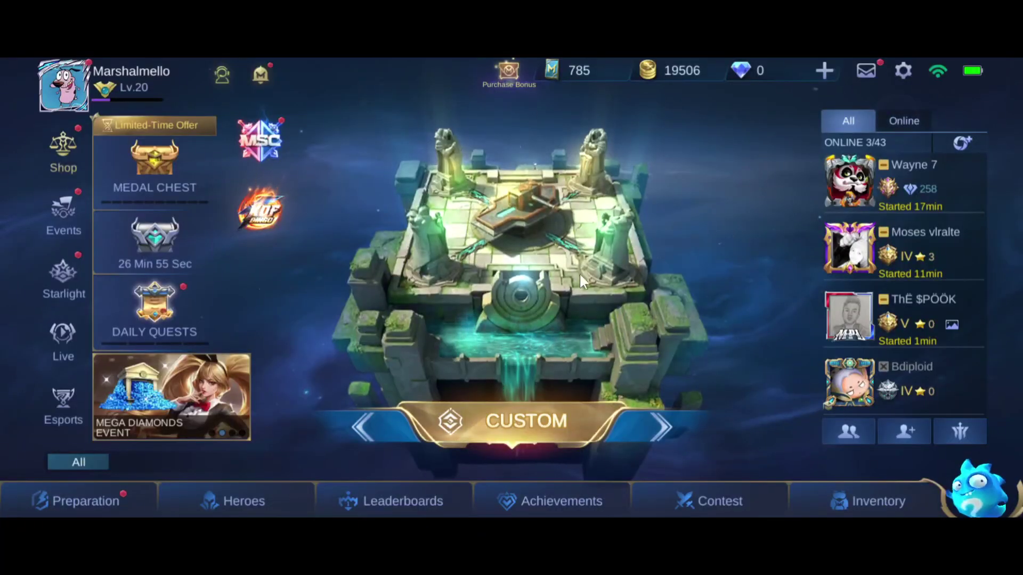
left_click(385, 425)
left_click(619, 425)
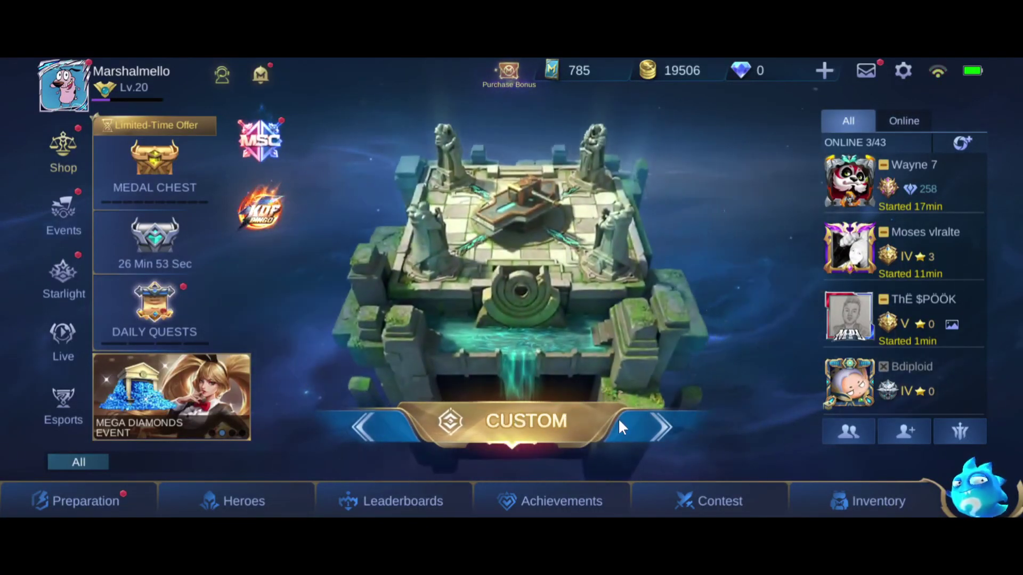
- Claim all available Daily Quests rewards and return to the game lobby
left_click(154, 309)
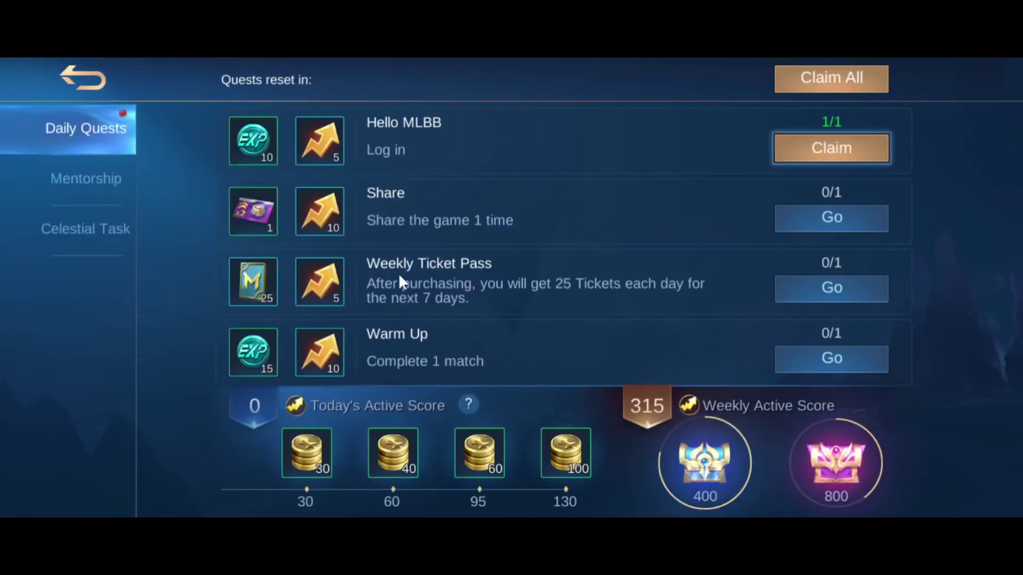
left_click(805, 84)
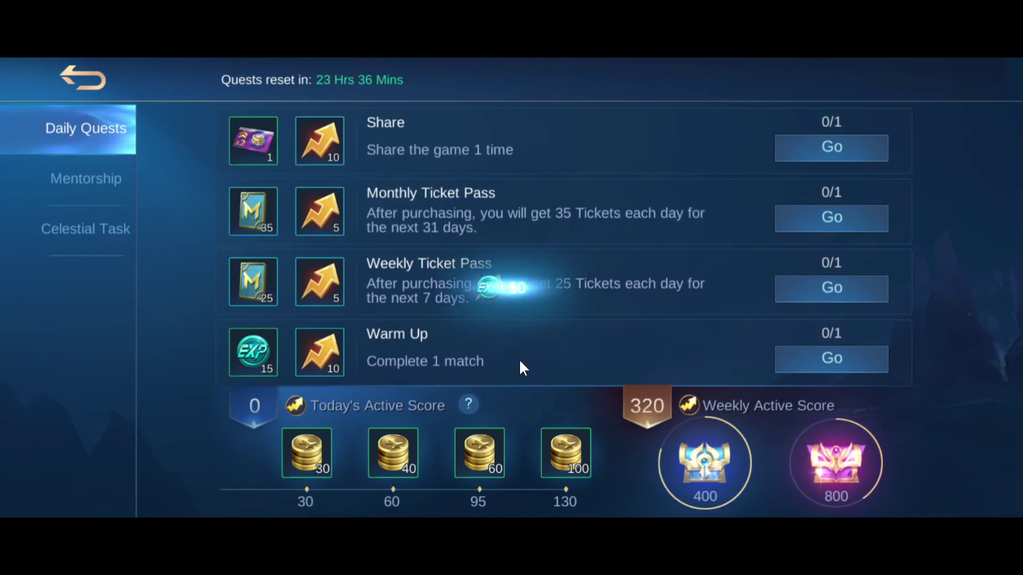
left_click(101, 85)
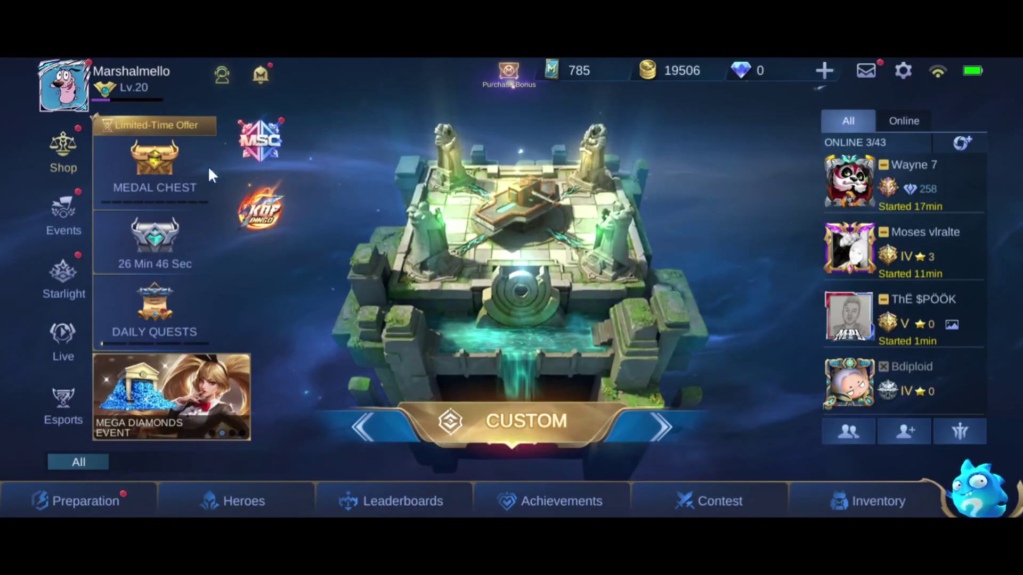